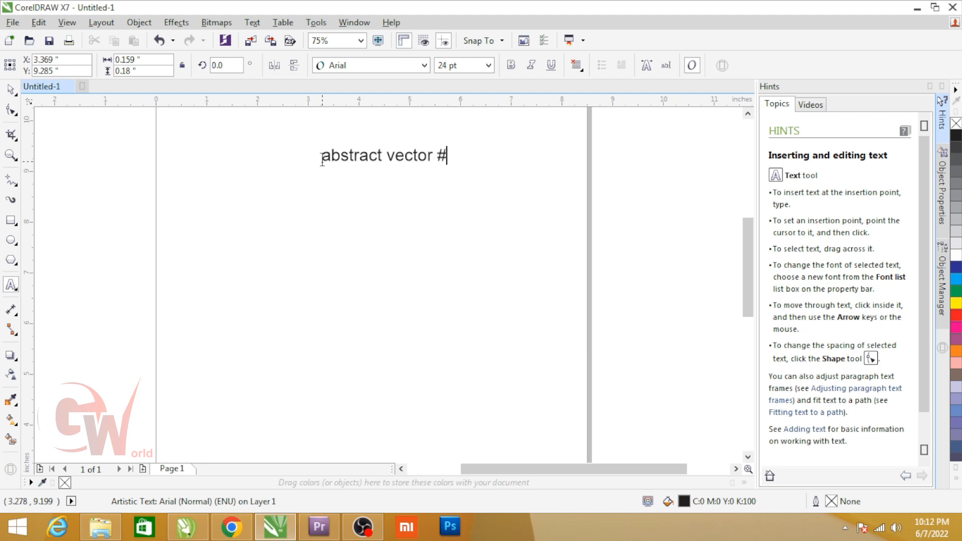
Move the finished "abstract vector #2" title up to the upper part of the page.
key(ctrl+space)
drag(355, 162, 344, 128)
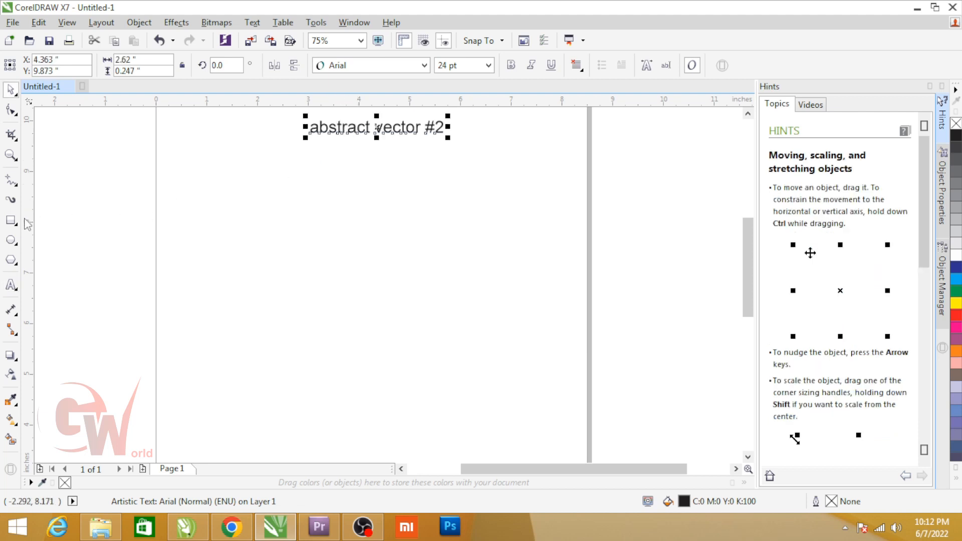
Draw a rectangle about 5.56 by 4.51 inches below the title and fill it with cyan.
key(F6)
mouse_move(197, 172)
mouse_down()
mouse_move(463, 320)
mouse_move(479, 400)
mouse_up()
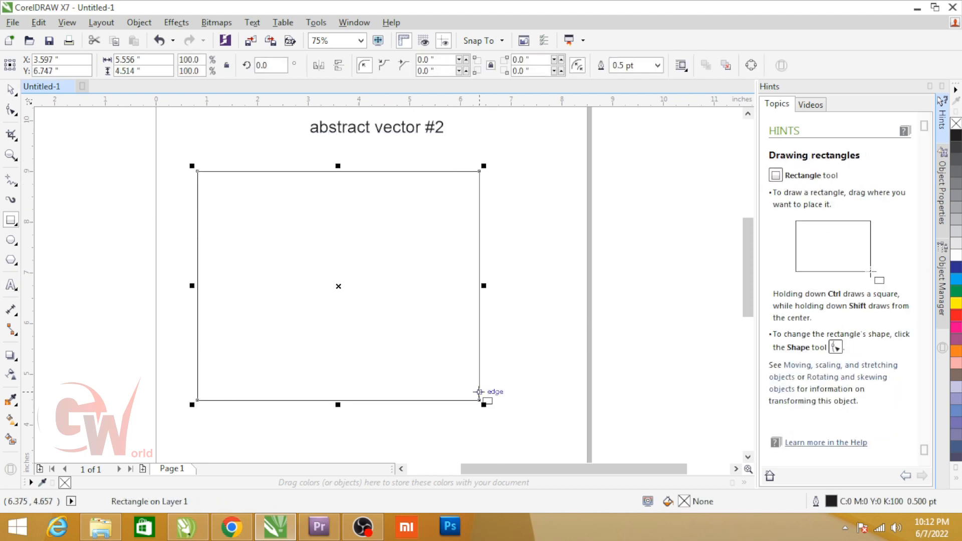
click(956, 277)
Apply an elliptical fountain fill to the rectangle, light in the left-centre and cyan outward, tinting the white centre slightly with cyan.
key(g)
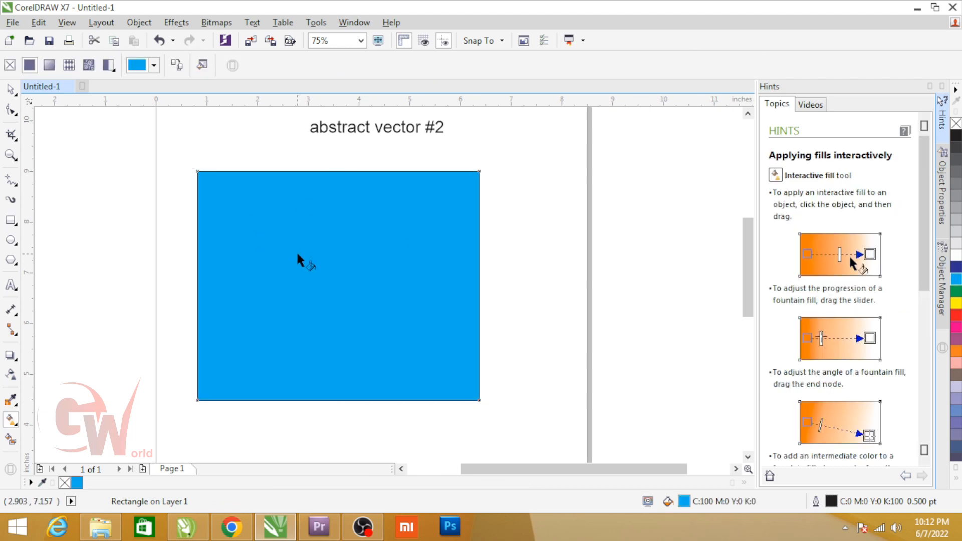
drag(282, 232, 365, 298)
click(196, 65)
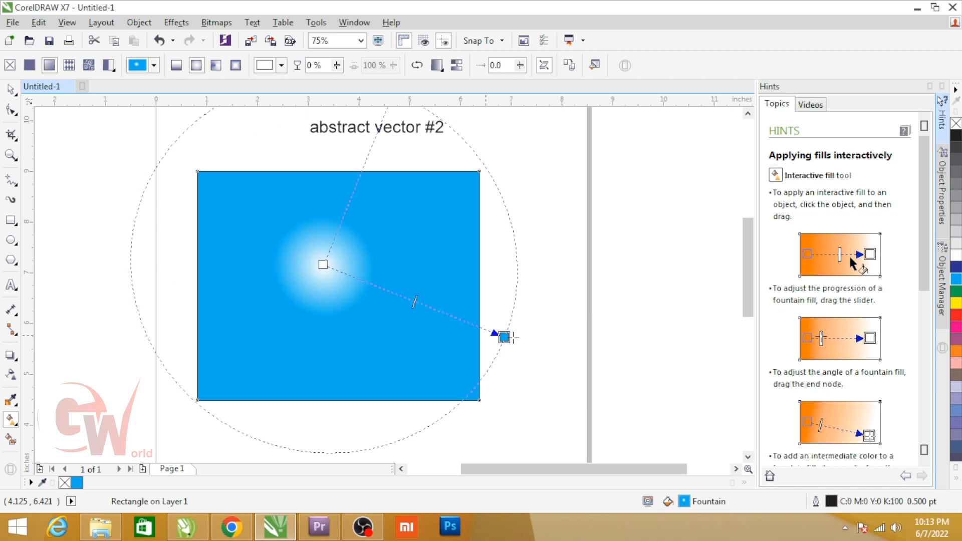
drag(507, 337, 531, 333)
drag(323, 264, 294, 260)
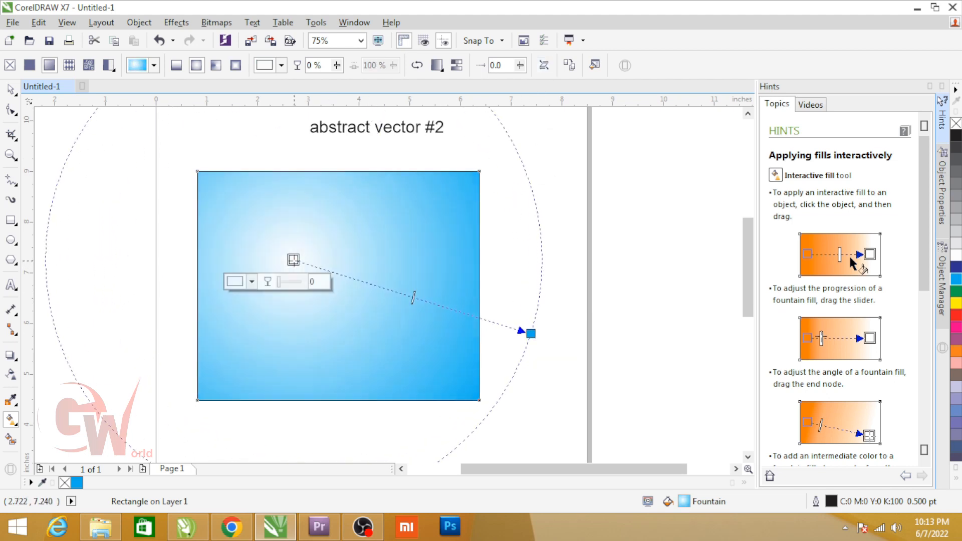
ctrl+click(958, 278)
key(space)
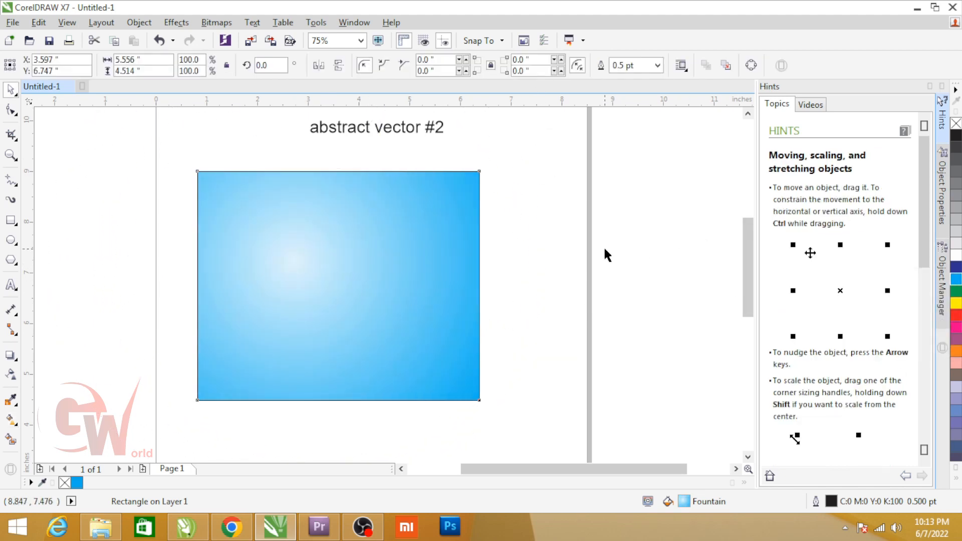
Draw a closed curved swoosh about 4.75 by 2.11 inches with the Pen tool, across the rectangle's lower-left corner, tapering toward its right side.
click(603, 246)
click(5, 181)
click(55, 226)
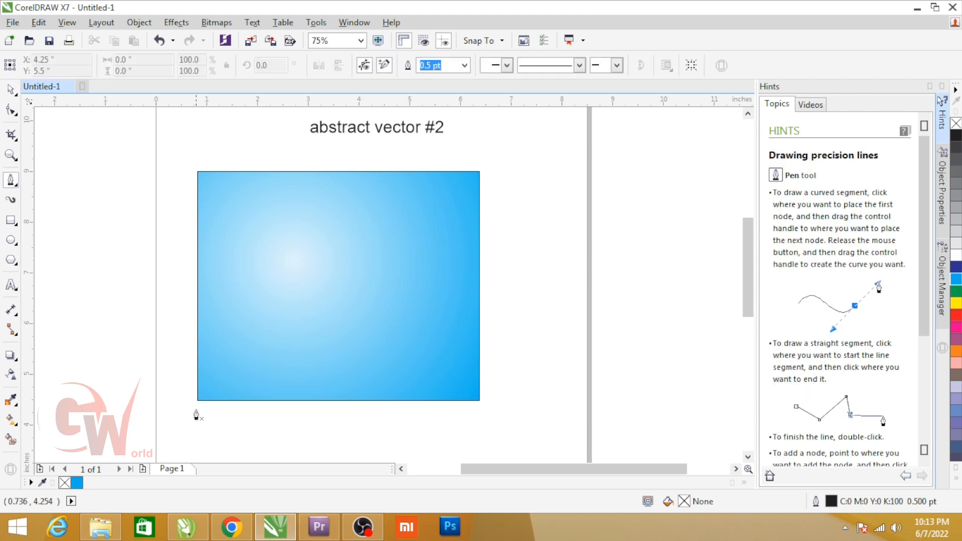
drag(425, 324, 629, 325)
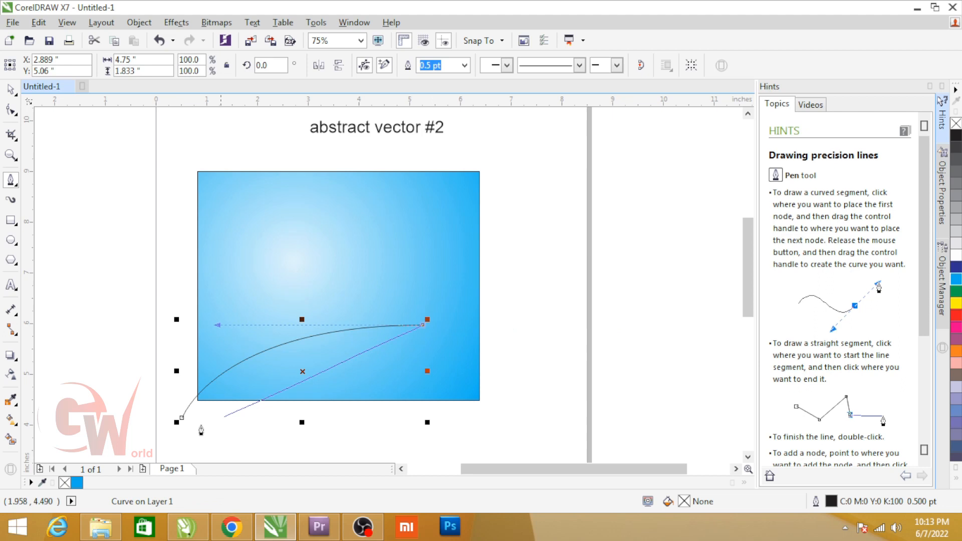
drag(226, 432, 202, 435)
click(182, 327)
key(ctrl+z)
key(space)
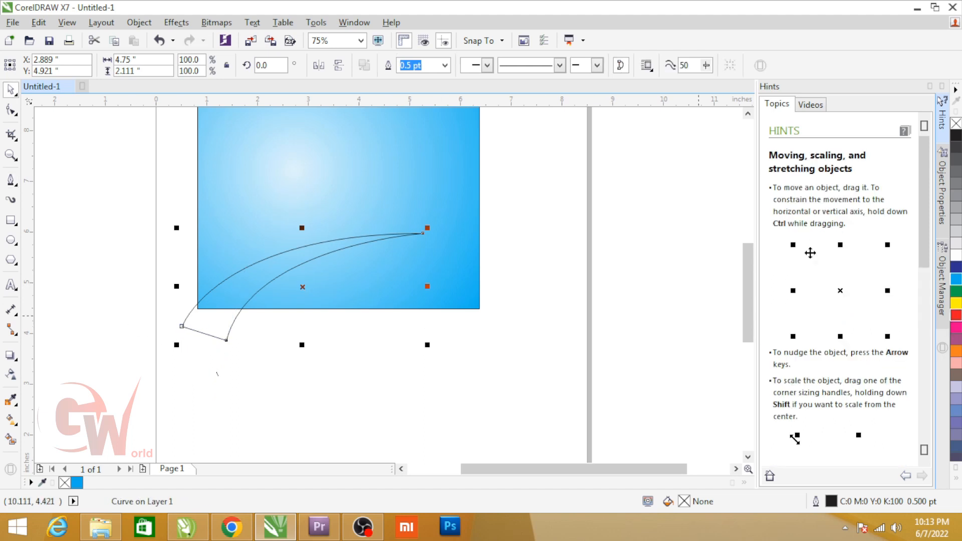
Fill the swoosh with dark blue (C100 M100 Y0 K0) and remove its outline.
click(956, 263)
right_click(957, 124)
scroll(314, 254, up, 1)
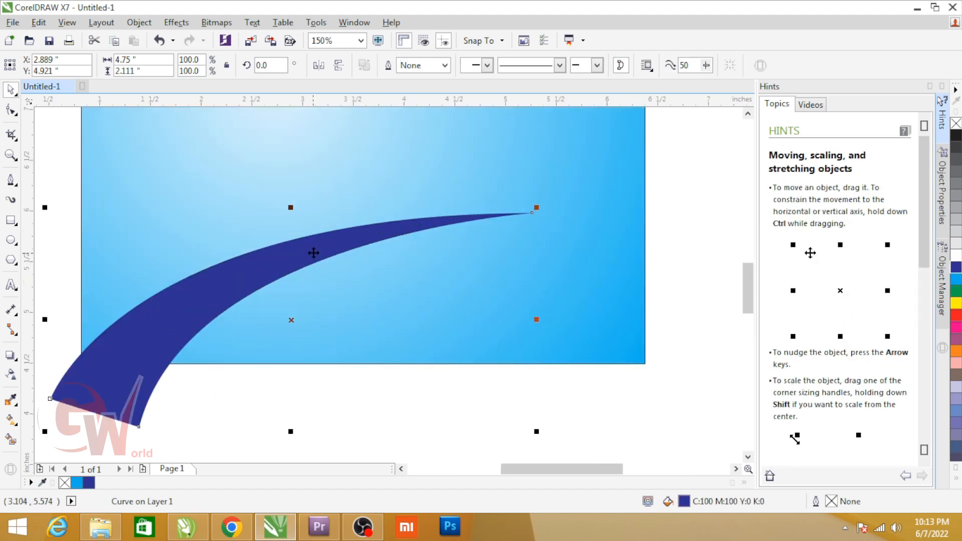
click(314, 254)
drag(536, 318, 543, 332)
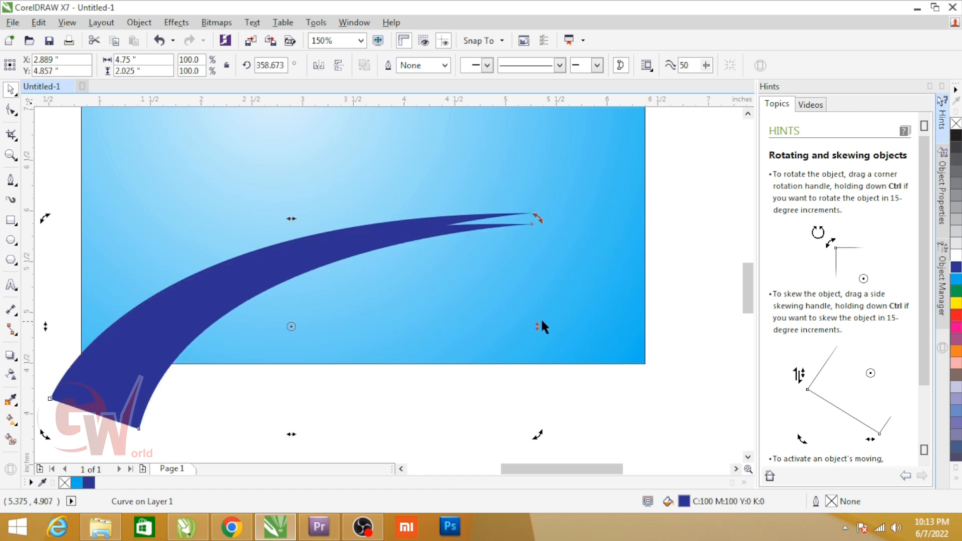
scroll(498, 221, up, 1)
key(ctrl+z)
scroll(497, 220, down, 2)
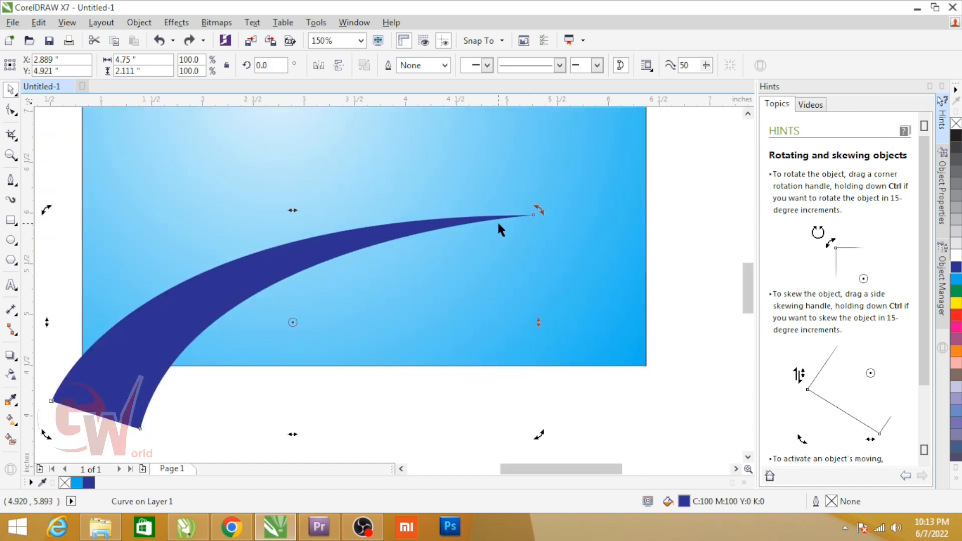
Place a slightly offset copy of the blue swoosh behind it and reshape the copy's tip to meet the original's tip.
scroll(471, 225, up, 1)
drag(433, 217, 423, 223)
drag(333, 230, 339, 232)
scroll(558, 197, up, 4)
key(F10)
drag(641, 194, 627, 169)
scroll(536, 199, down, 3)
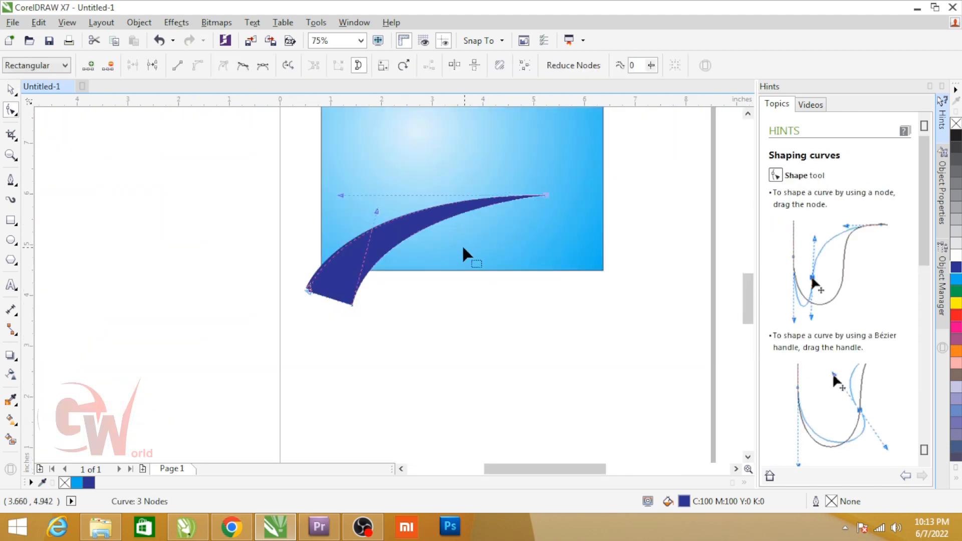
scroll(466, 246, up, 1)
Fill the rear copy with 40% black, then apply a linear fountain fill from grey to white along its length.
key(space)
click(956, 207)
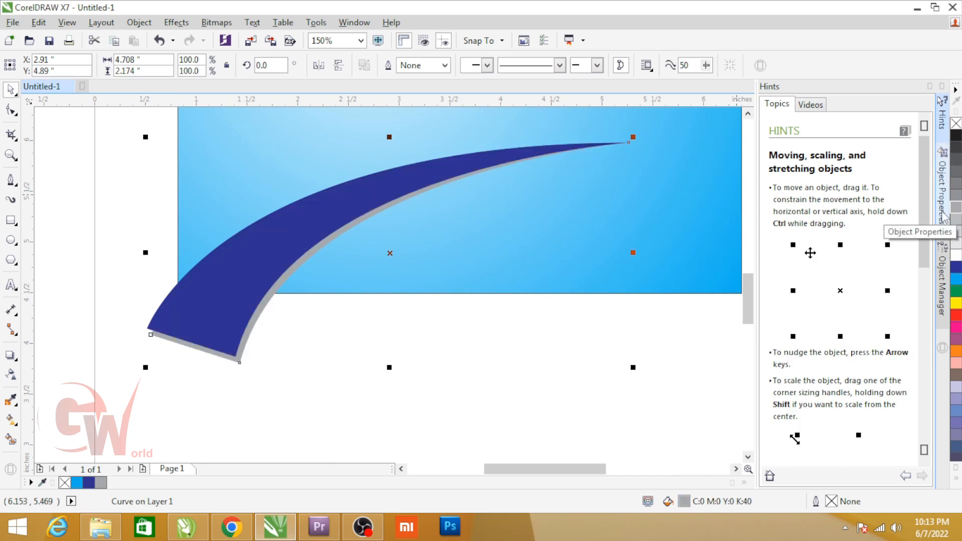
key(F11)
click(646, 372)
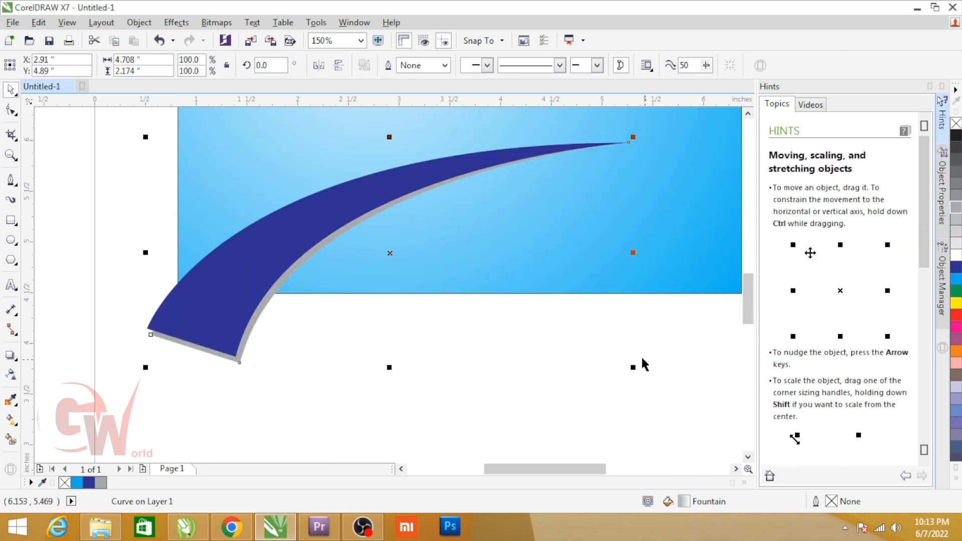
key(g)
drag(246, 322, 635, 152)
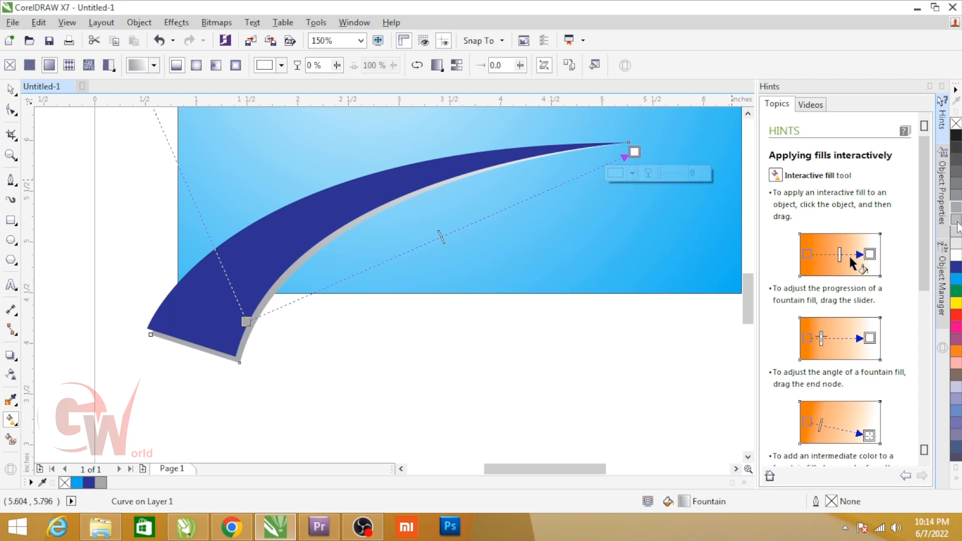
Give the band's fountain fill a darker grey end and intermediate stops at 81%, 51% and 25%, alternating white, dark grey and white.
double_click(561, 185)
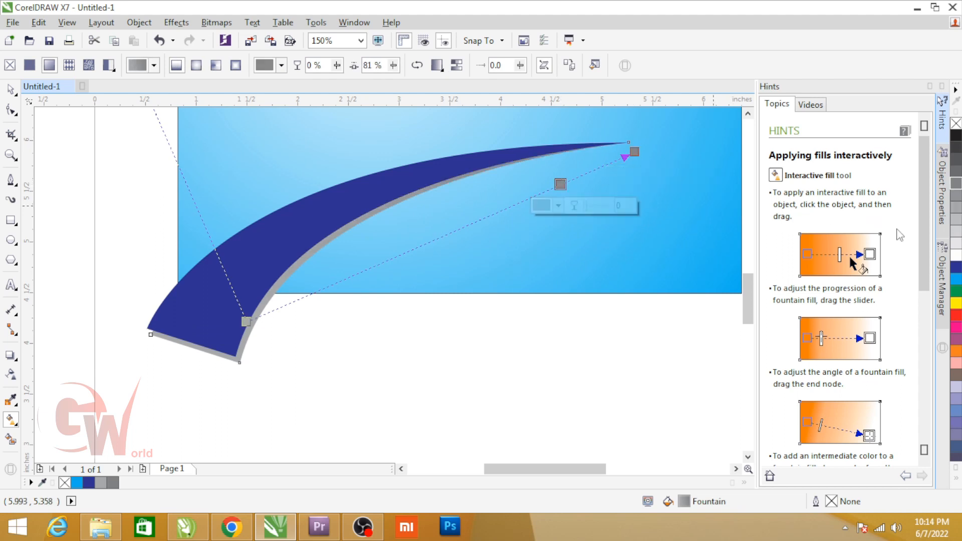
click(953, 255)
double_click(445, 237)
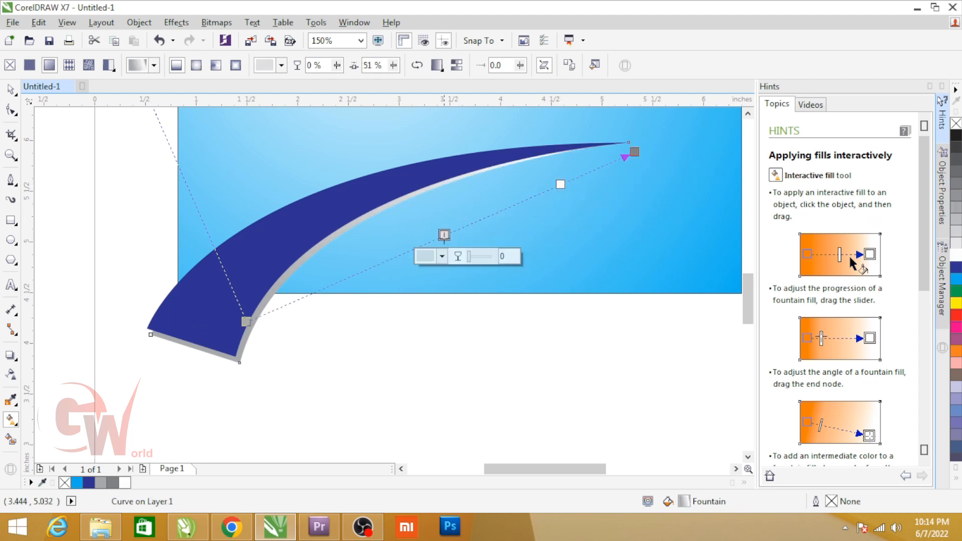
double_click(345, 279)
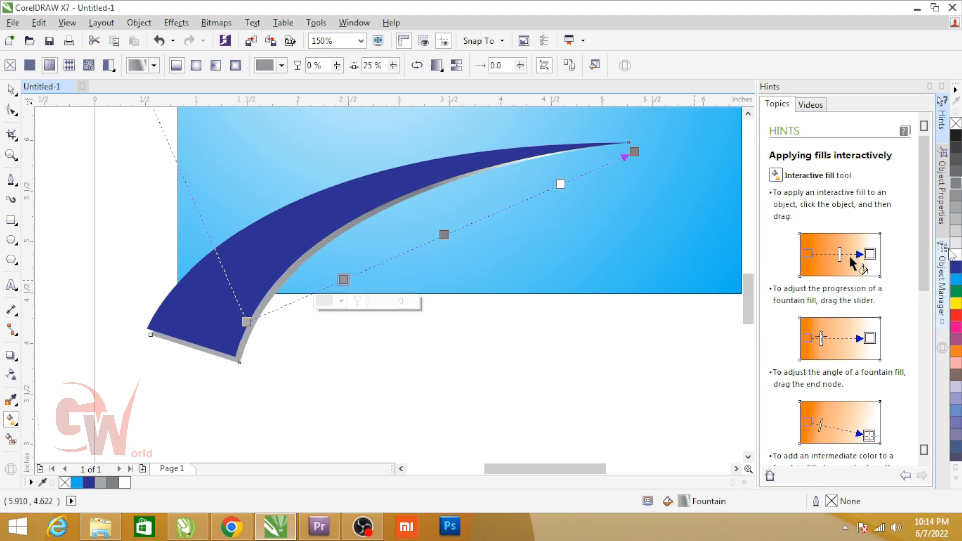
click(571, 337)
key(space)
Make a copy of the metallic grey band skewed slightly downward and fill it with cyan.
click(465, 179)
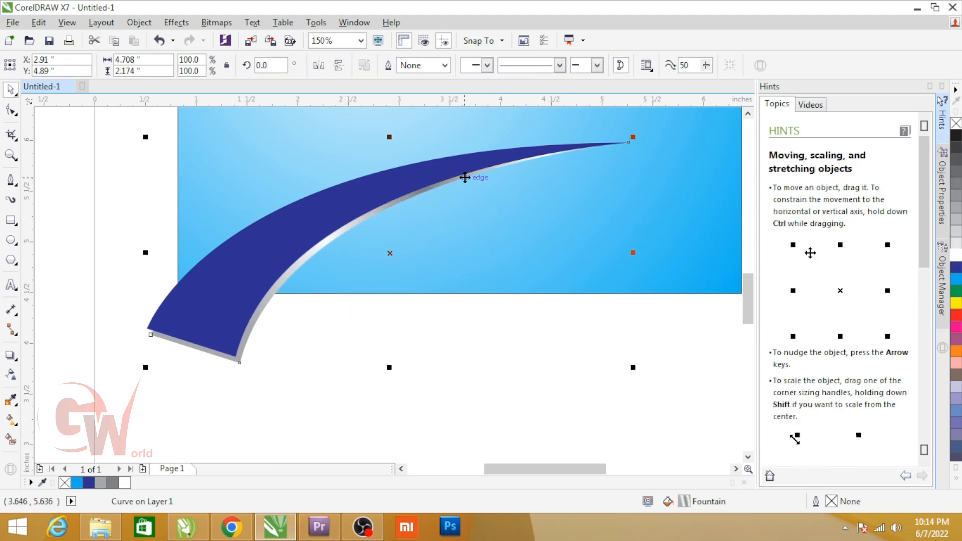
click(466, 177)
drag(635, 257, 640, 271)
click(957, 280)
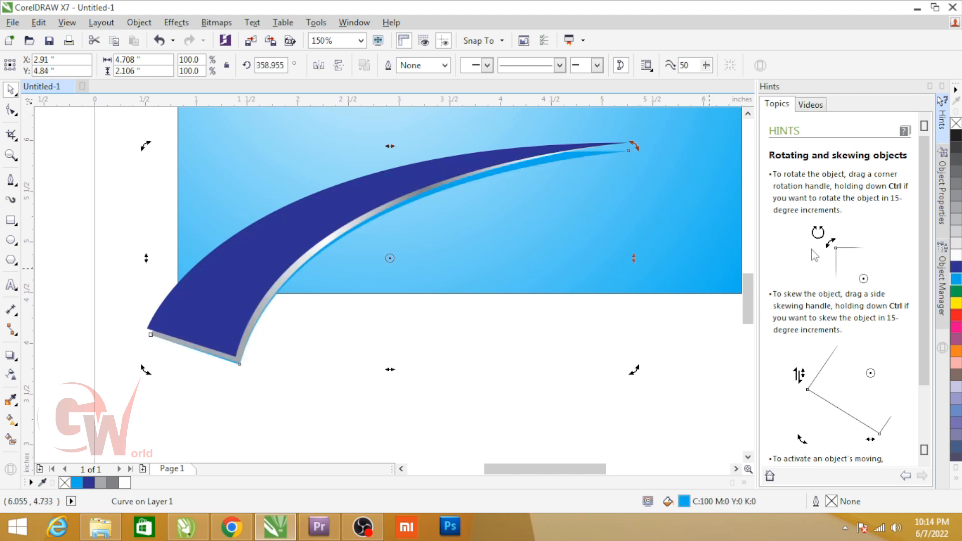
click(526, 354)
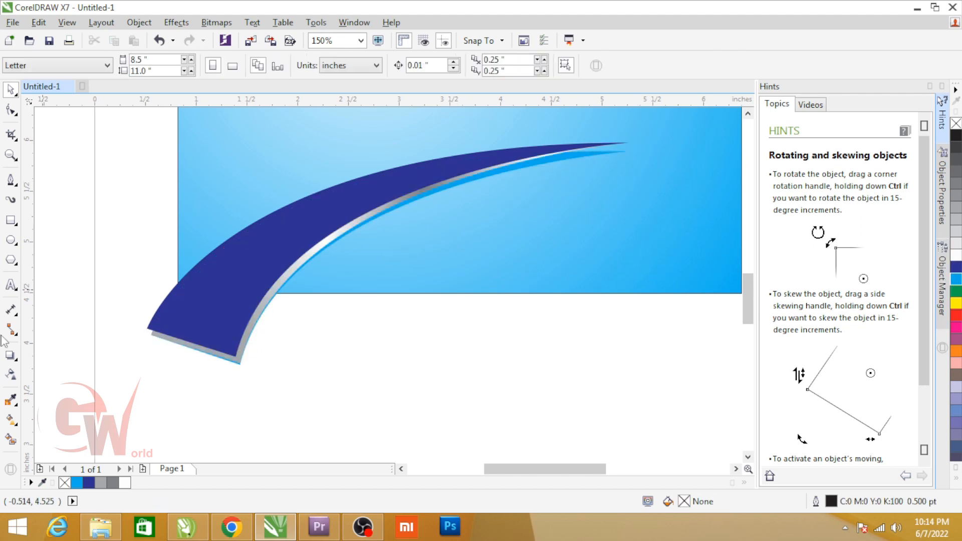
Add a black drop shadow falling below the metallic grey band, with opacity 50 and feathering 15.
click(12, 357)
click(356, 242)
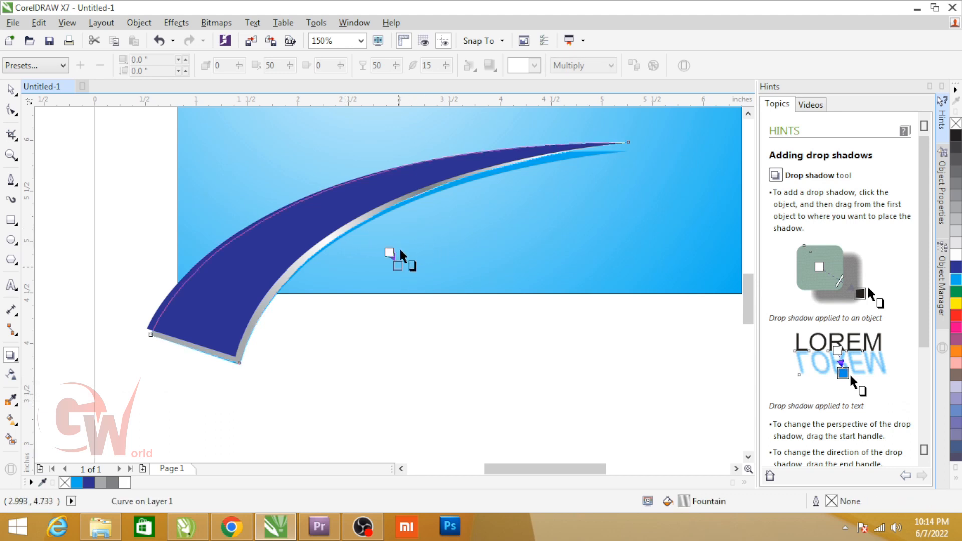
drag(415, 248, 412, 253)
drag(424, 325, 414, 176)
scroll(502, 284, down, 1)
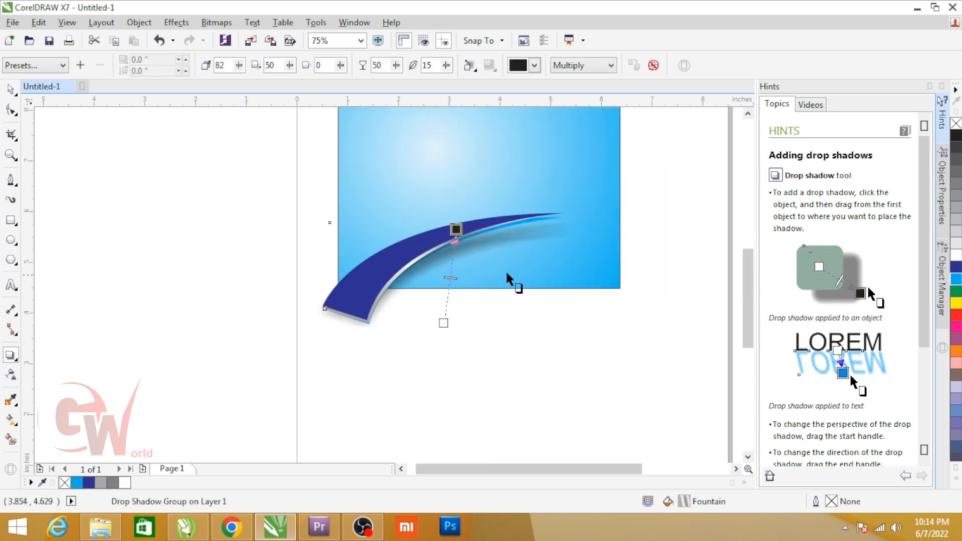
Give the front blue swoosh a linear fountain fill, setting its white end colour to C100 M100 Y0 K0.
key(space)
key(F2)
drag(341, 171, 614, 355)
click(333, 329)
click(193, 288)
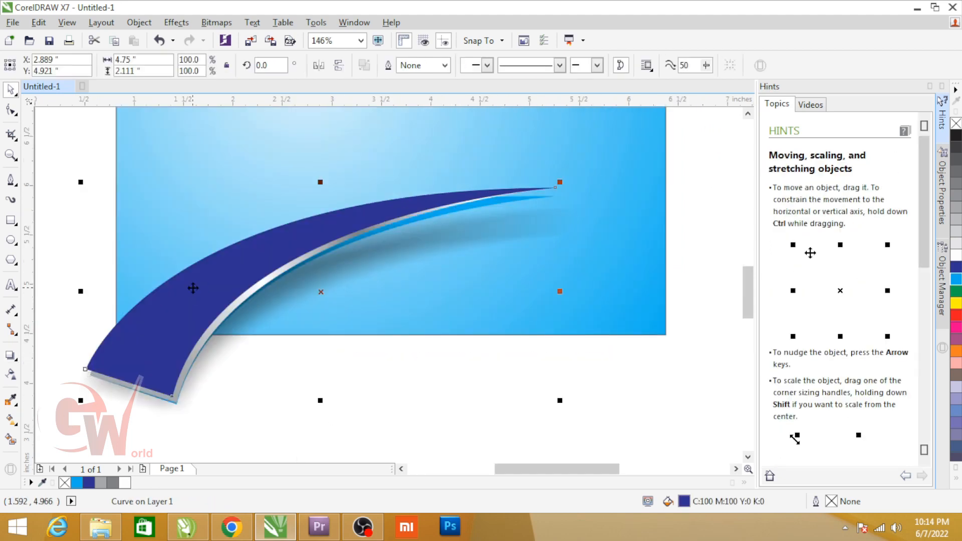
key(F11)
click(257, 345)
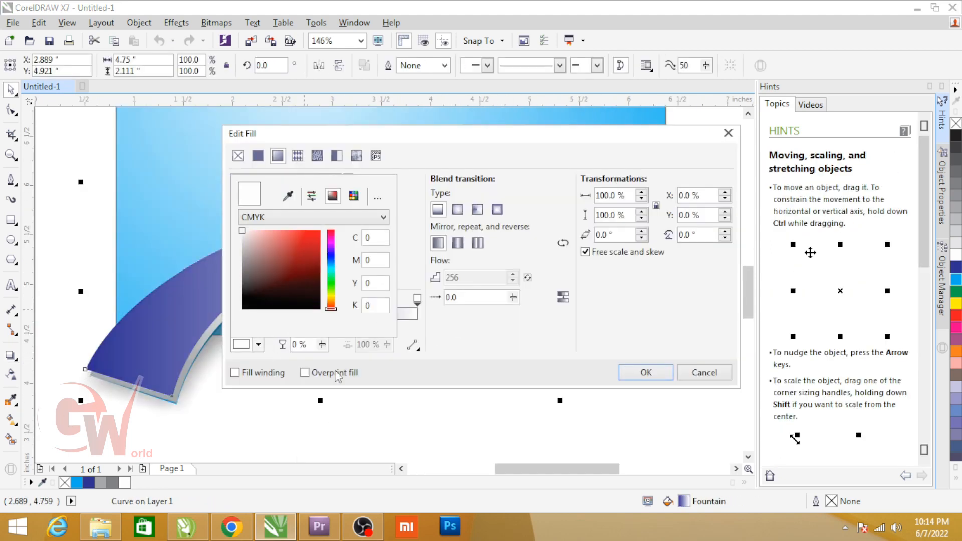
click(331, 258)
double_click(371, 238)
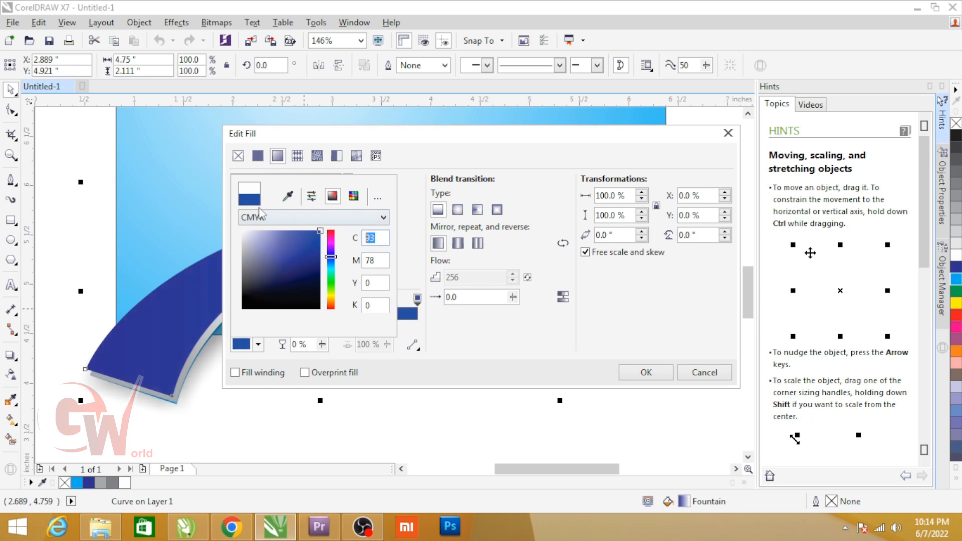
text(1)
key(Tab)
text(100)
key(Tab)
text(100)
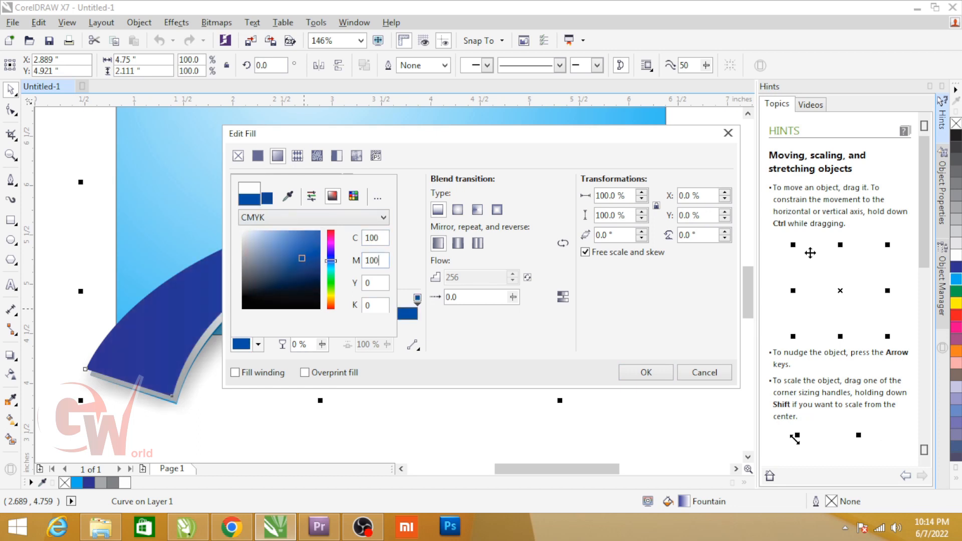
key(shift+Tab)
click(652, 380)
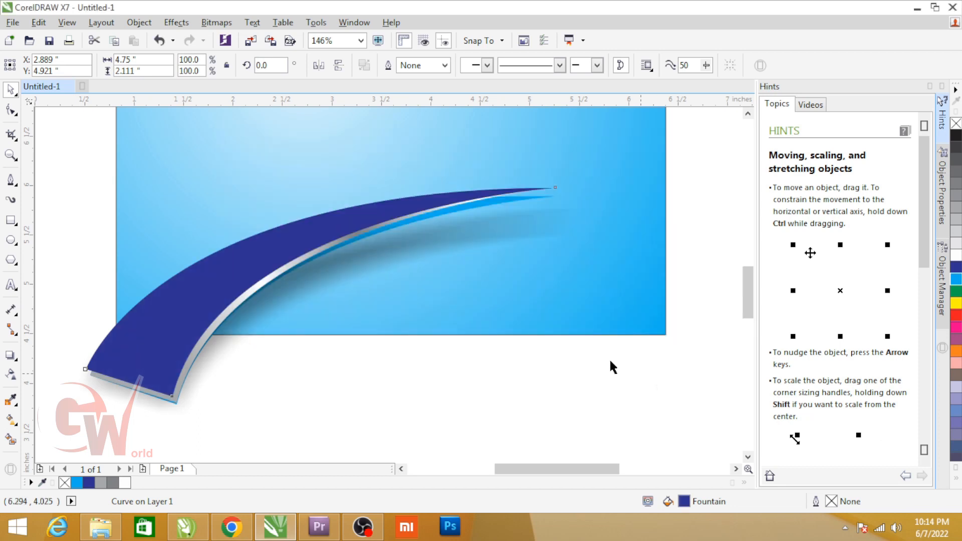
Darken the starting colour of the blue swoosh's fountain fill to C100 M100 Y0 K60.
key(g)
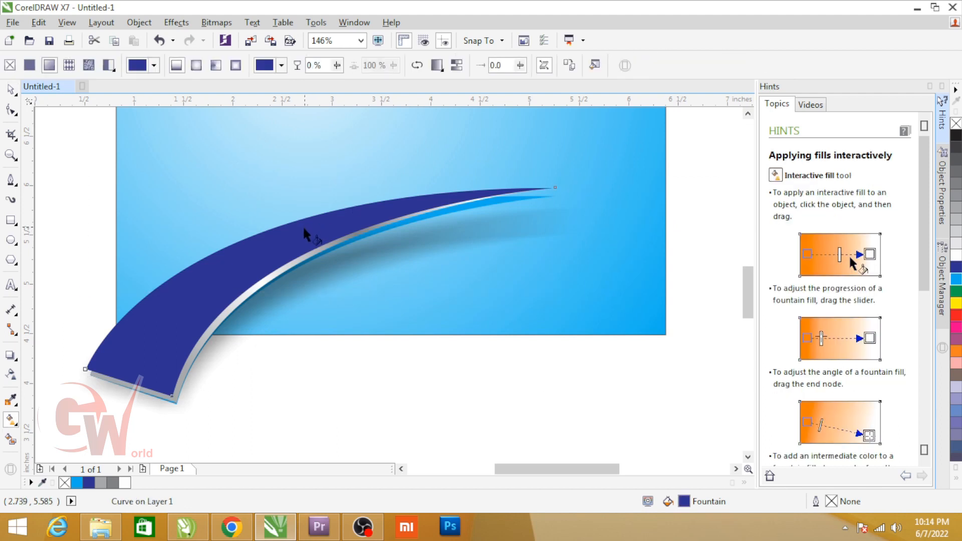
key(F11)
click(248, 344)
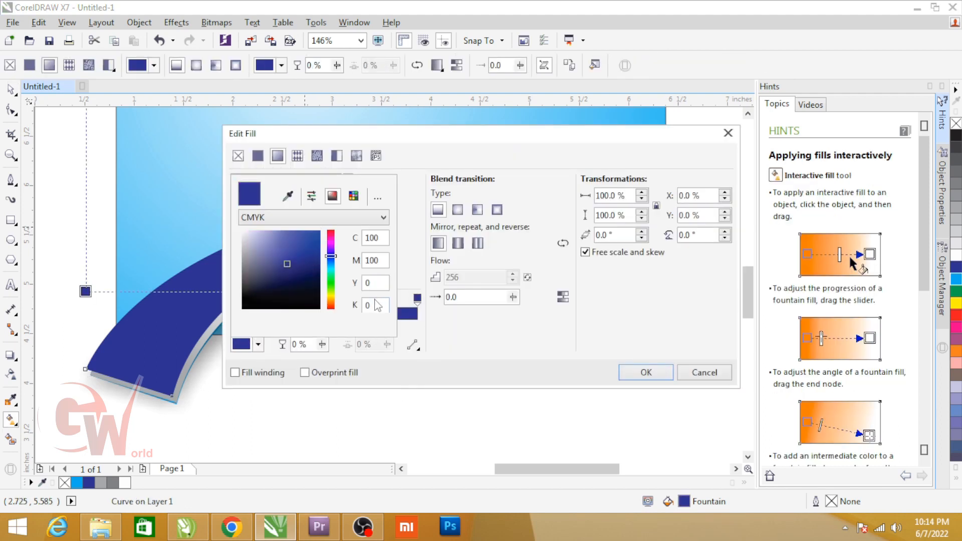
key(shift+Tab)
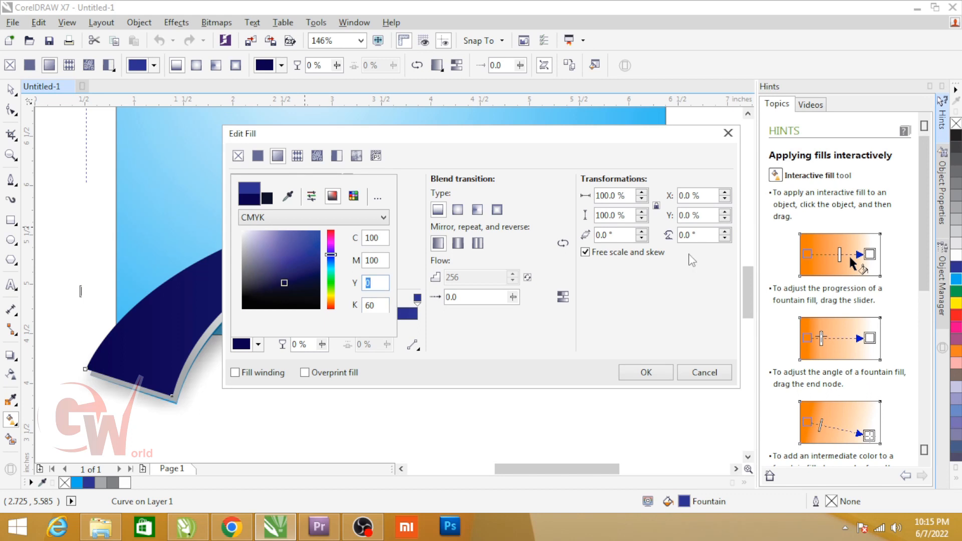
click(656, 378)
key(space)
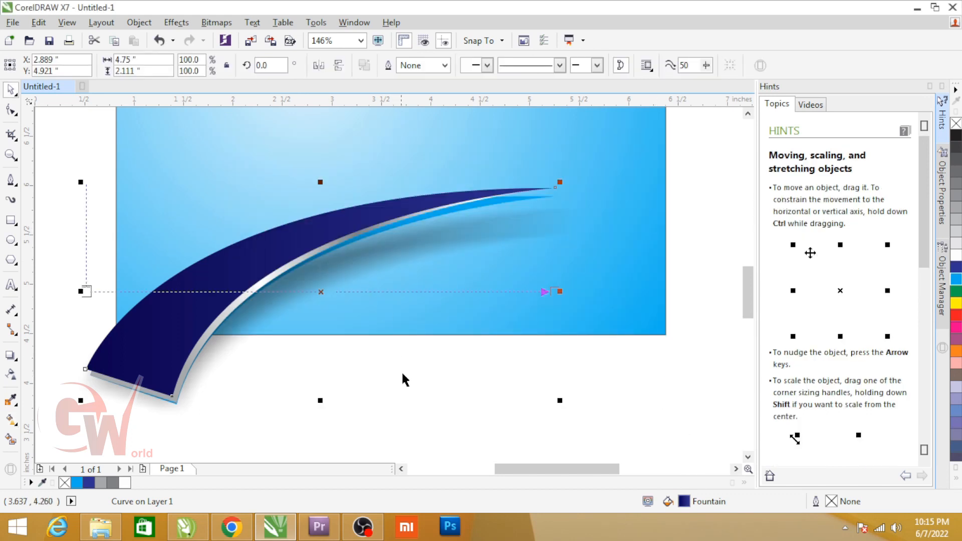
click(403, 377)
Select all the swoosh pieces with their shadow and scale them proportionally to about 121.5%.
scroll(612, 370, down, 1)
key(space)
key(space)
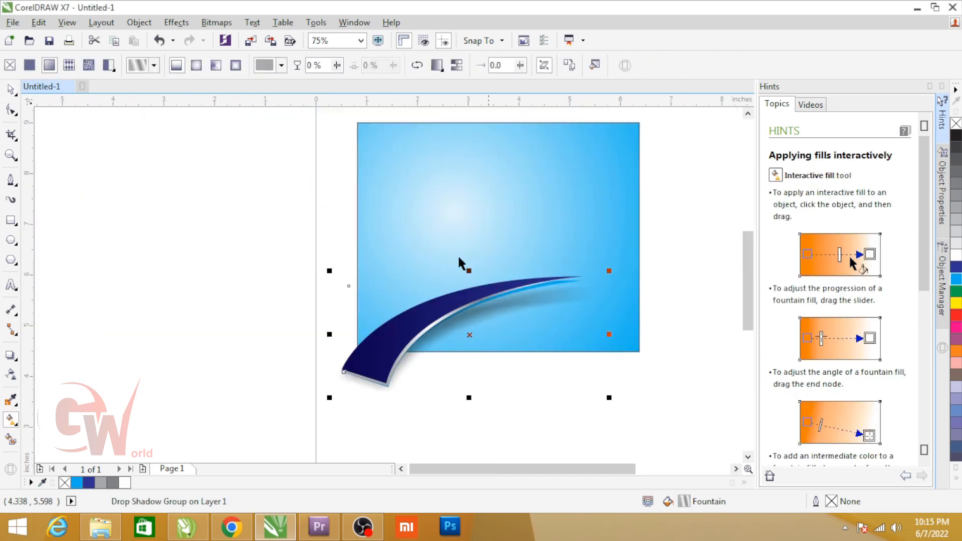
drag(281, 238, 551, 411)
drag(609, 270, 669, 229)
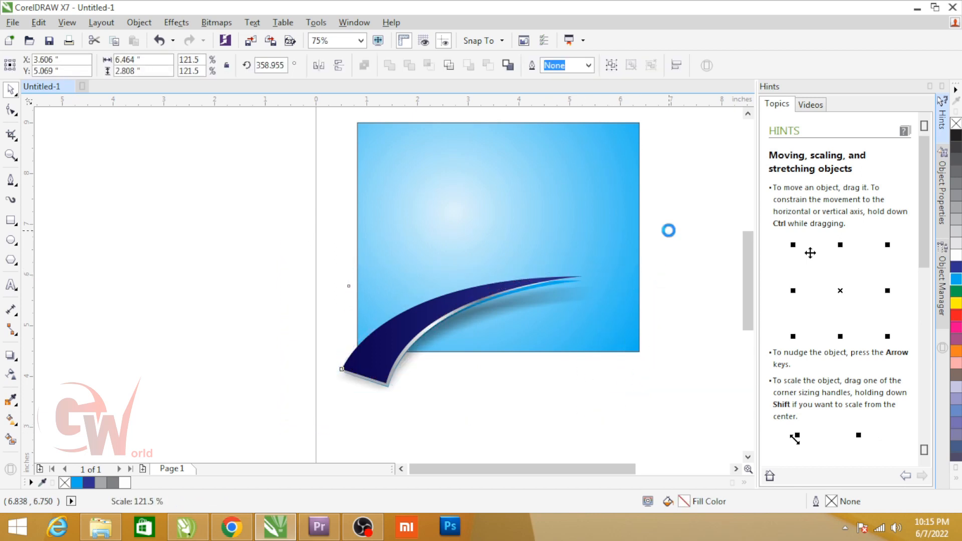
Select all the swoosh pieces with their shadow and create a vertically mirrored copy directly above the original.
click(302, 196)
drag(302, 191, 700, 437)
drag(498, 397, 497, 200)
click(326, 210)
click(426, 201)
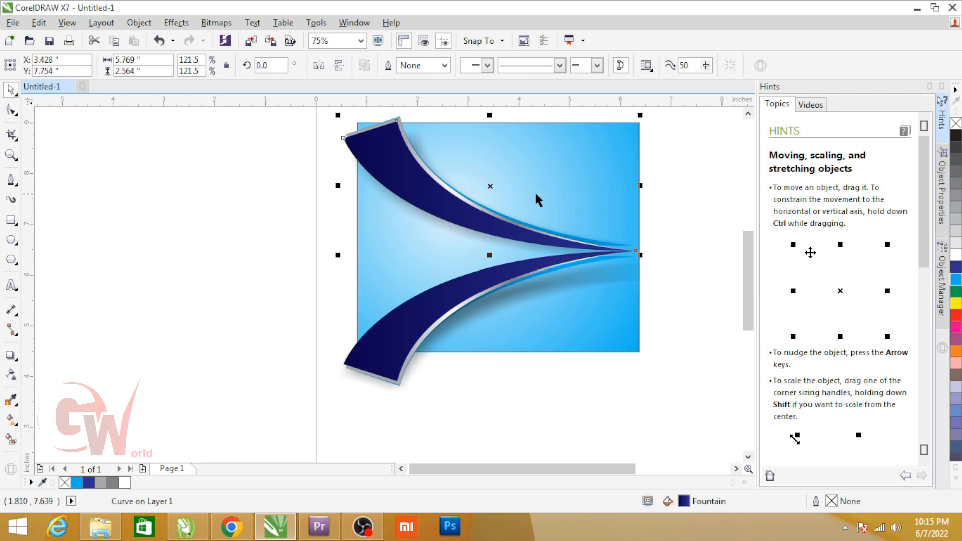
Clear the drop shadow from the mirrored swoosh and copy the background rectangle's radial fill onto its three bands.
click(441, 179)
scroll(508, 200, up, 2)
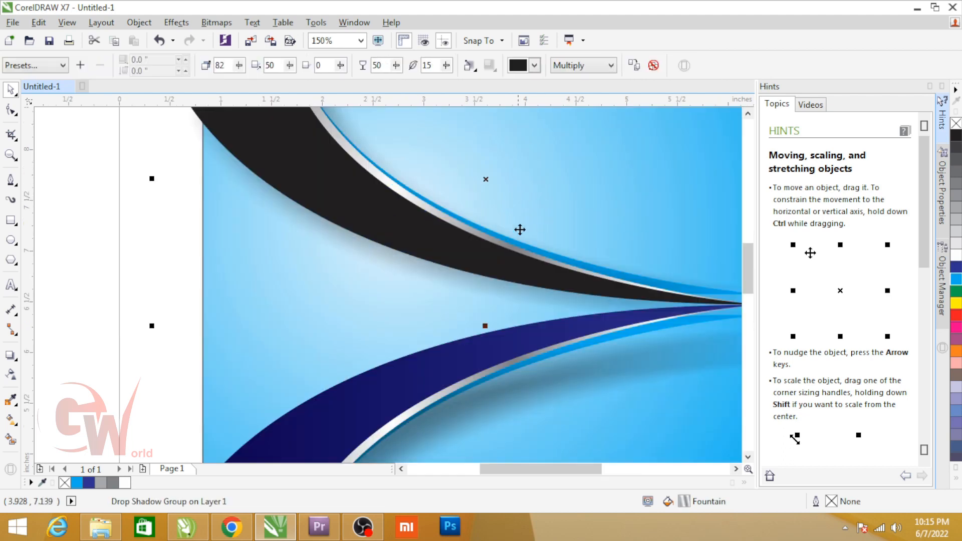
click(653, 65)
scroll(361, 205, down, 2)
scroll(395, 271, up, 2)
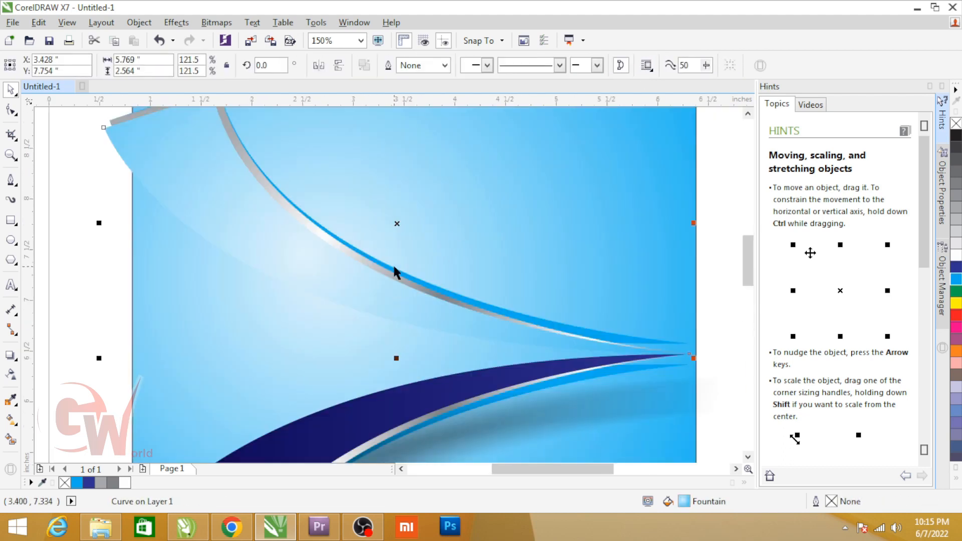
click(509, 245)
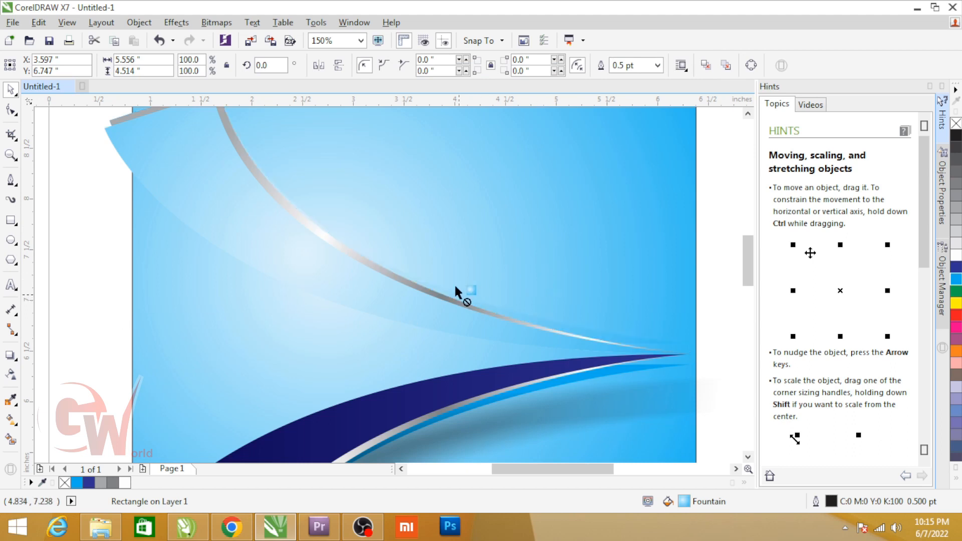
drag(456, 286, 437, 294)
Try to reposition the radial fountain fill of the mirrored front swoosh, and undo it.
click(363, 288)
key(g)
drag(100, 267, 488, 369)
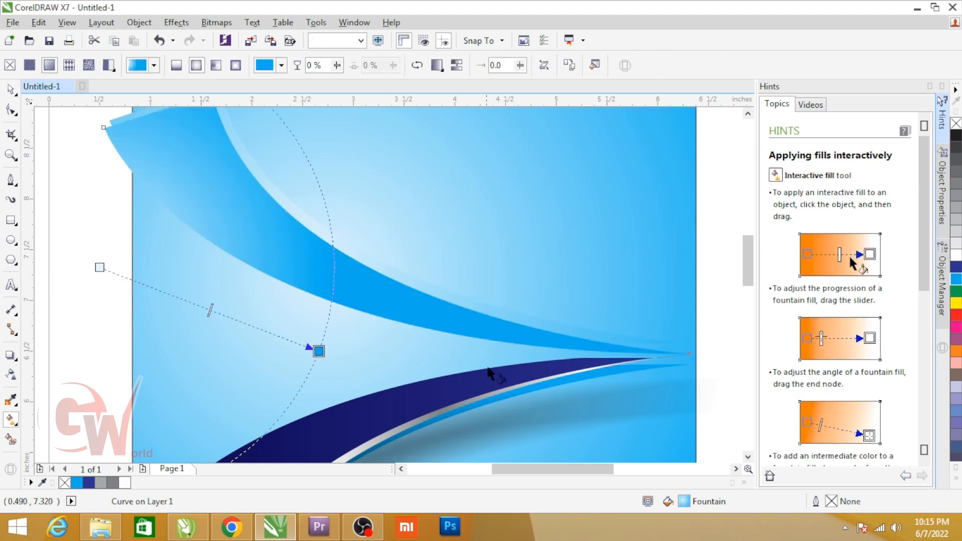
key(z)
right_click(360, 312)
key(ctrl+z)
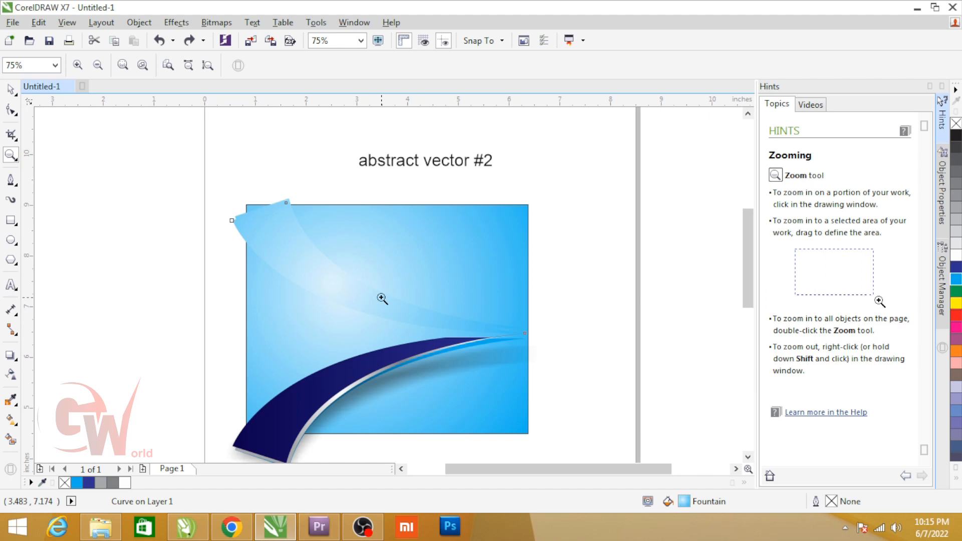
Recolour the thin rear strip of the mirrored swoosh with a radial fountain fill running from light blue to cyan.
key(space)
click(956, 278)
scroll(423, 296, up, 2)
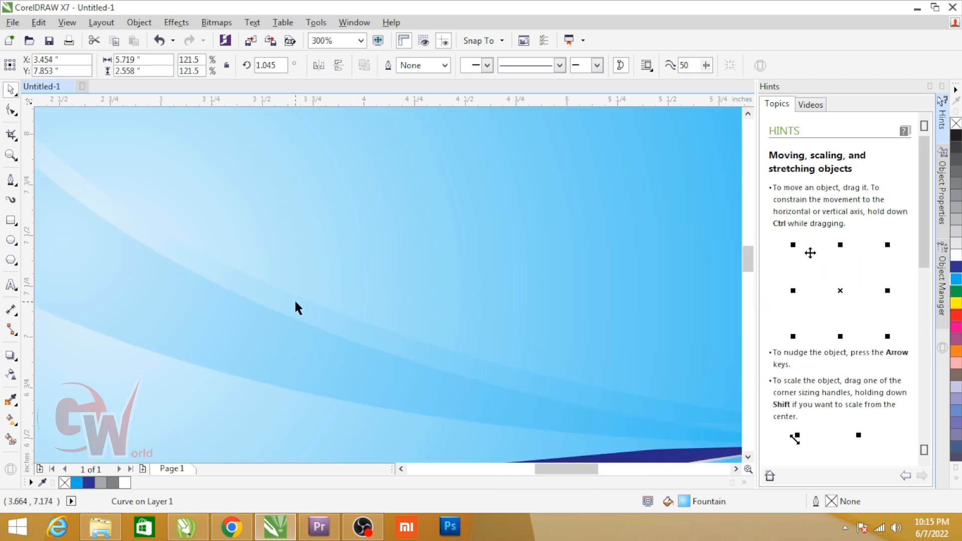
scroll(296, 307, down, 1)
key(g)
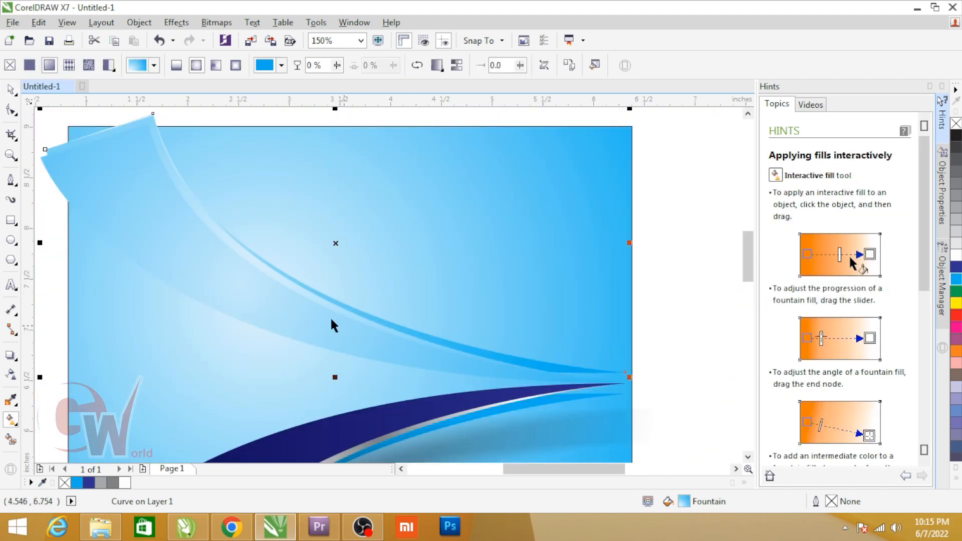
key(space)
scroll(344, 328, down, 1)
key(Escape)
Place a copy of the dark blue lower swoosh to the right of and slightly below the original.
scroll(365, 287, down, 1)
key(F2)
drag(242, 236, 472, 382)
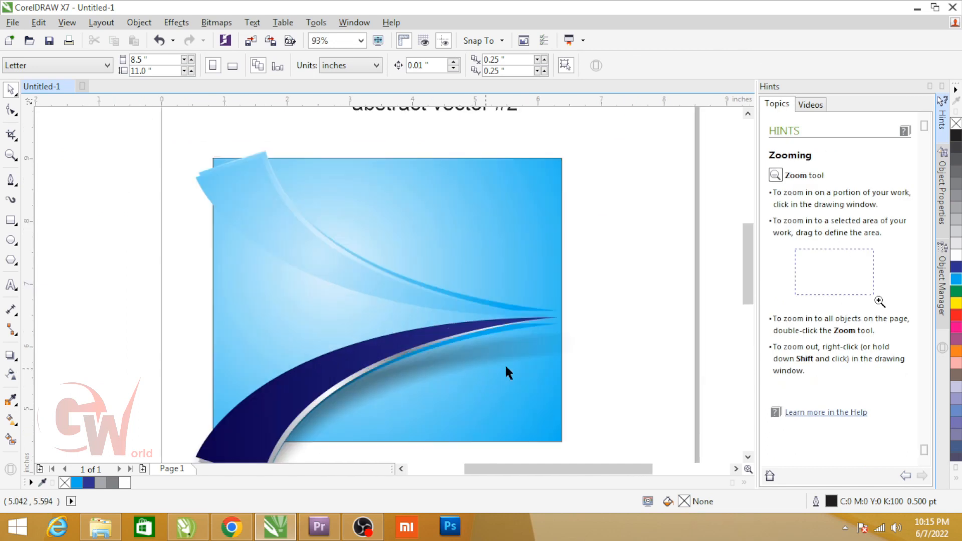
click(393, 344)
key(F2)
drag(191, 294, 505, 455)
scroll(313, 287, down, 1)
drag(332, 290, 447, 305)
Reshape the copied dark blue swoosh into a wide panel by pulling its lower end nodes far to the right.
key(F10)
drag(391, 407, 660, 445)
key(space)
scroll(416, 332, down, 1)
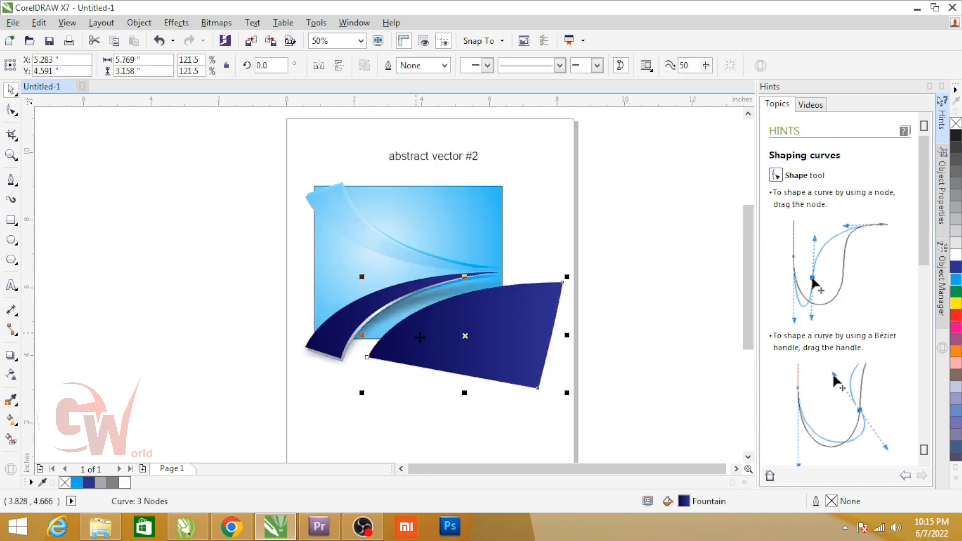
Move the wide dark blue panel up beside the lower swoosh and skew it vertically so its right side rises.
key(F2)
drag(278, 179, 656, 437)
mouse_move(444, 353)
mouse_down()
mouse_move(430, 357)
mouse_move(437, 347)
mouse_up()
click(412, 334)
drag(519, 319, 516, 294)
click(391, 398)
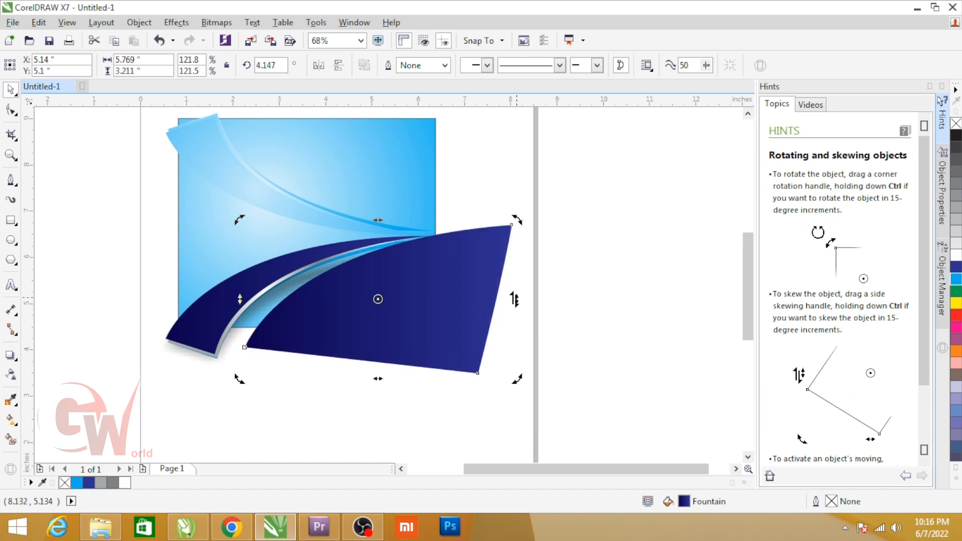
Copy the metallic grey band onto the wide blue panel, duplicate it slightly offset and give the duplicate the panel's blue fill.
click(344, 322)
drag(229, 335, 312, 347)
drag(343, 298, 363, 297)
right_click(365, 298)
drag(474, 361, 339, 315)
click(340, 317)
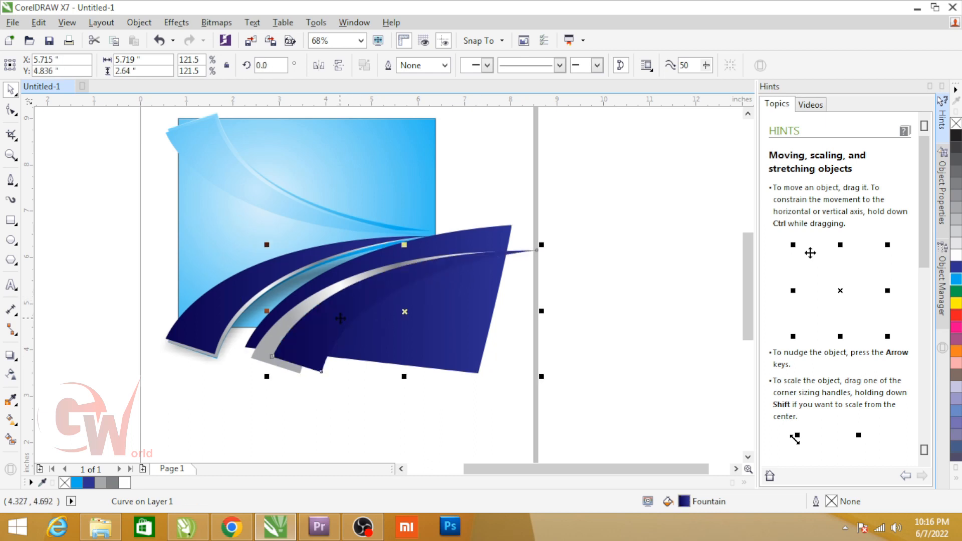
Try to PowerClip all the curved bands inside the gradient rectangle.
click(630, 415)
drag(480, 348, 255, 171)
shift+click(407, 169)
key(ctrl+1)
click(409, 171)
key(F2)
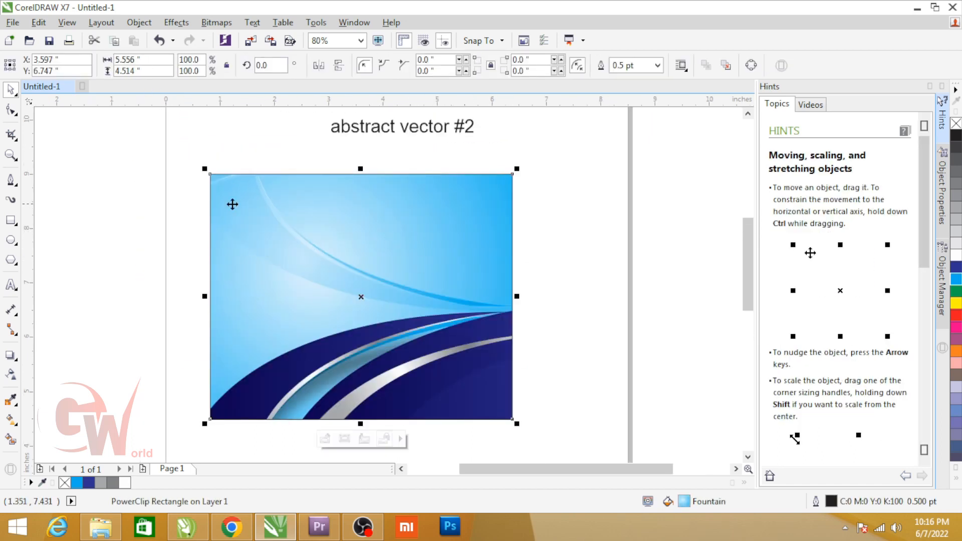
Undo the PowerClip of the curved bands.
ctrl+click(306, 252)
ctrl+click(180, 241)
key(ctrl+z)
key(ctrl+z)
key(Escape)
Duplicate the light blue front bands of the upper swoosh and offset the copies up and to the right.
click(353, 272)
scroll(299, 229, up, 2)
shift+click(281, 226)
drag(282, 226, 357, 185)
right_click(357, 185)
Trim the offset light band copy down to a thin crescent, delete the leftover piece and fill the crescent white.
click(411, 67)
click(408, 159)
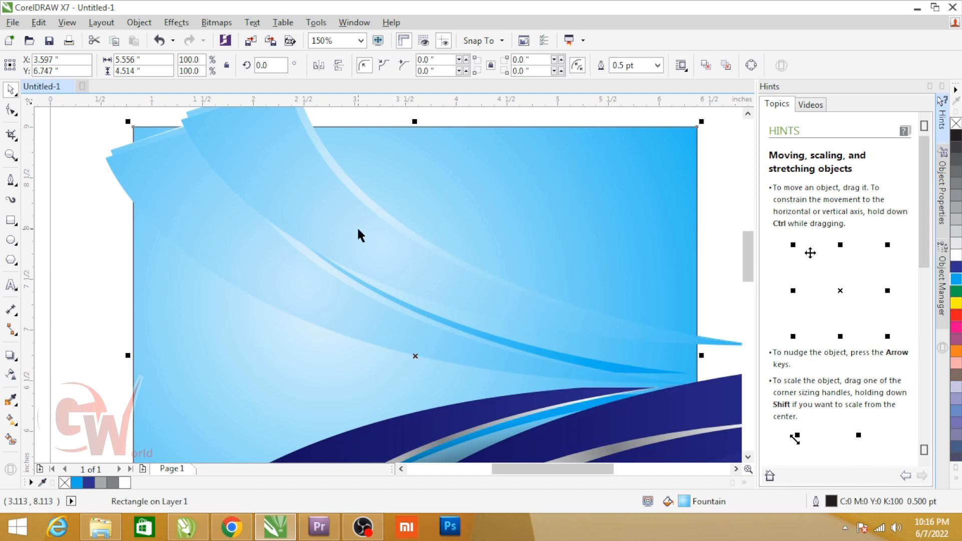
click(359, 229)
key(Delete)
click(380, 215)
click(124, 482)
Convert the white crescent to a bitmap and apply a Gaussian Blur with a radius of 12 pixels.
key(w)
key(Return)
key(alt+b)
key(b)
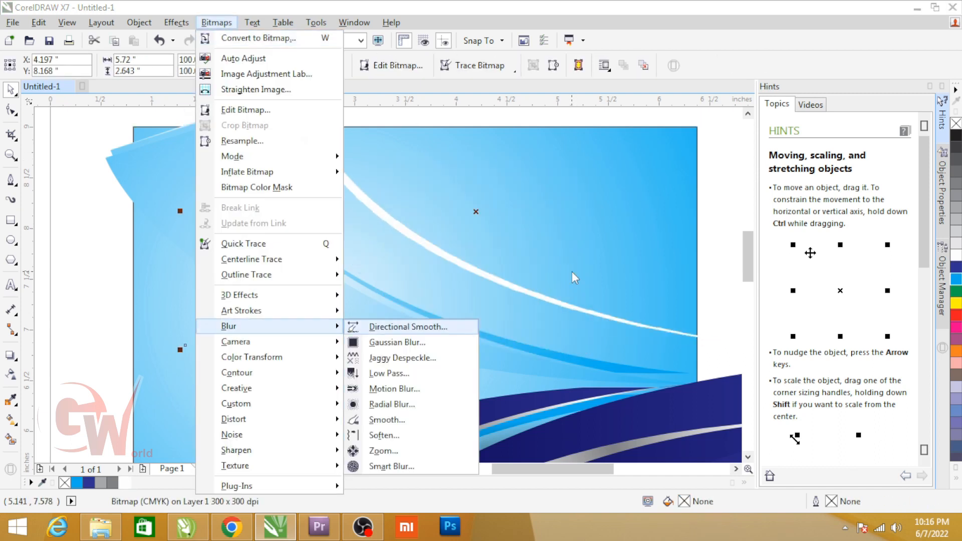
click(427, 343)
click(402, 247)
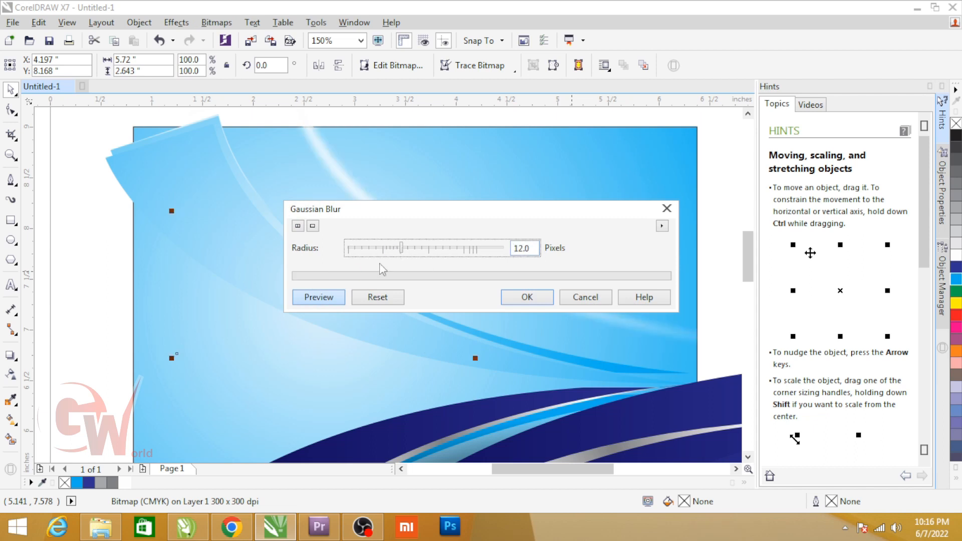
drag(489, 209, 245, 209)
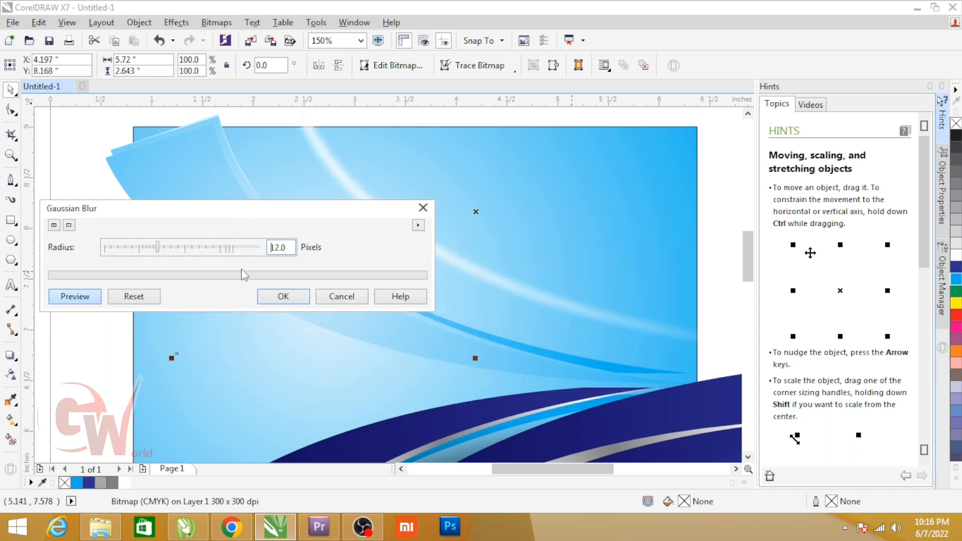
click(280, 296)
Place a copy of the blurred white streak at the rectangle's left side, rotated about 25.9 degrees and flipped vertically.
scroll(276, 281, down, 1)
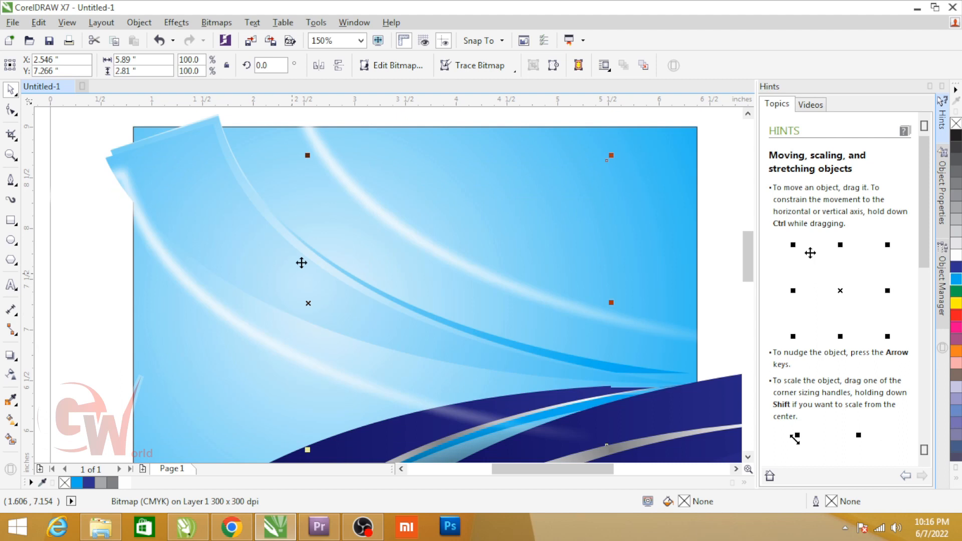
click(331, 283)
drag(165, 349, 196, 426)
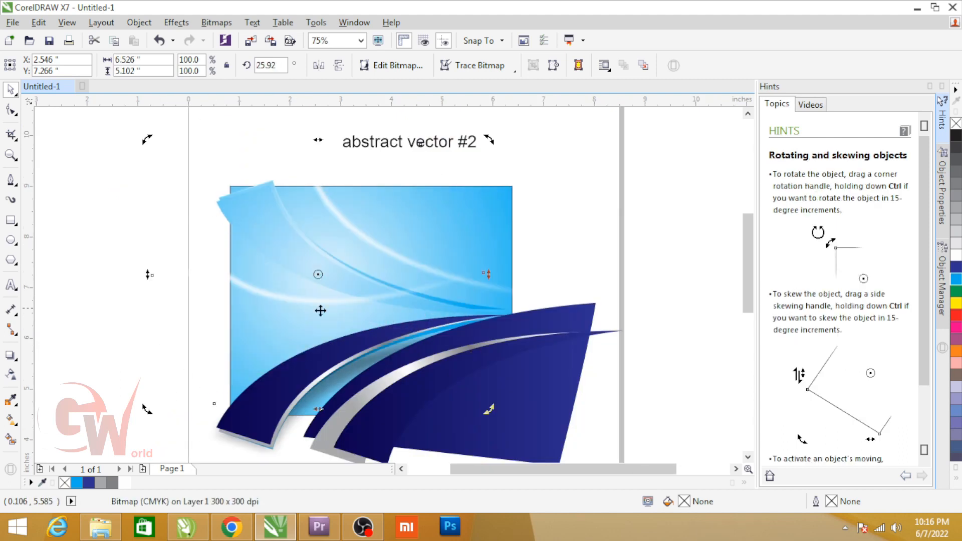
drag(310, 300, 293, 357)
click(340, 67)
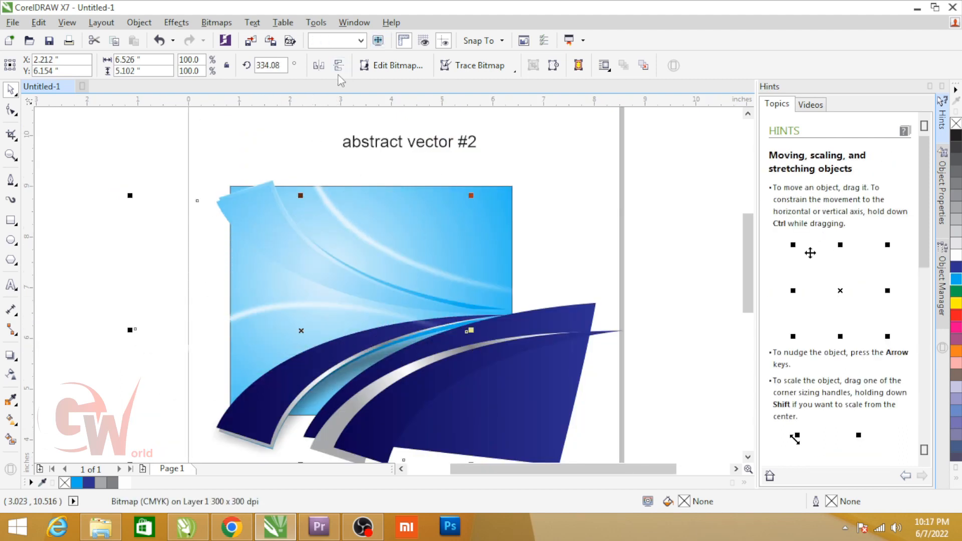
Select all the bands and streaks without the background rectangle and PowerClip them inside the rectangle.
drag(473, 255, 321, 390)
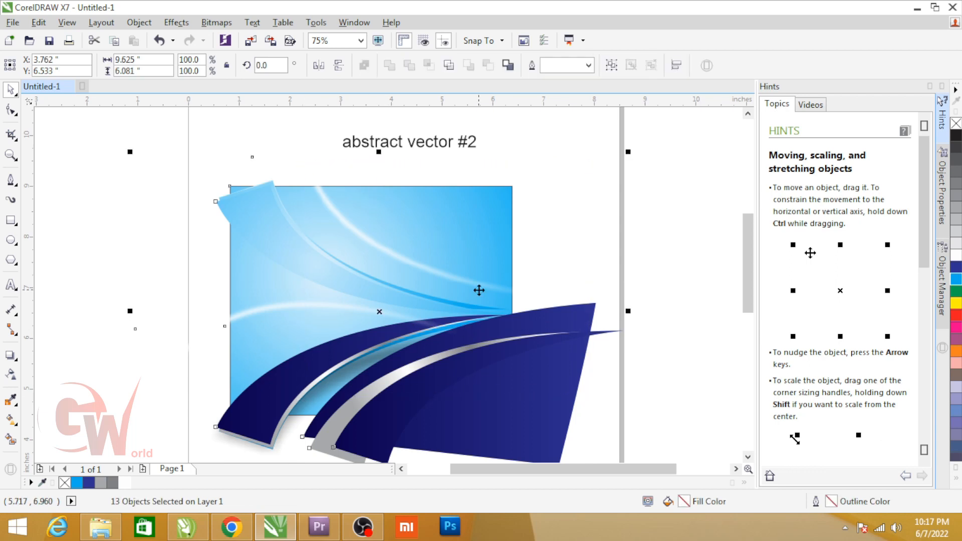
key(shift+F9)
shift+click(232, 187)
key(shift+F9)
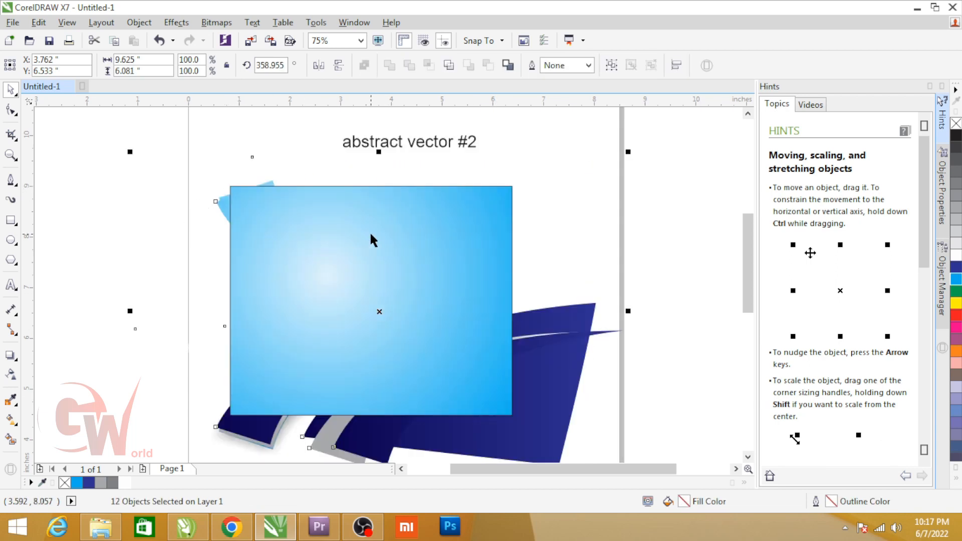
click(374, 238)
click(524, 262)
Open the PowerClip contents for editing and copy the wide blue panel with its grey and blue bands above the original.
ctrl+click(485, 321)
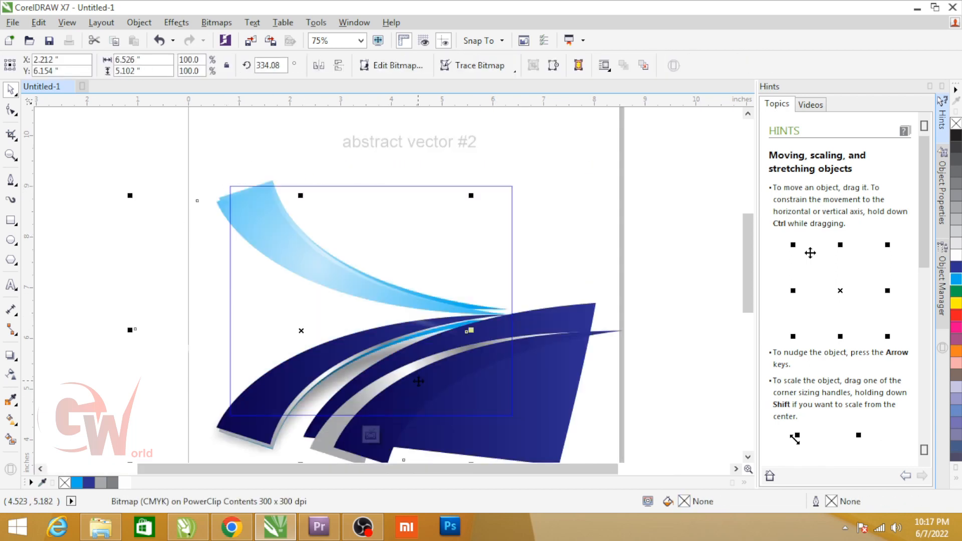
click(529, 336)
shift+click(512, 354)
shift+click(540, 412)
drag(539, 409, 622, 235)
click(522, 236)
Rotate the copied panel and bands to about 154 degrees, position them over the rectangle's upper-right corner and finish editing the PowerClip.
drag(383, 286, 718, 219)
drag(571, 232, 454, 203)
click(454, 203)
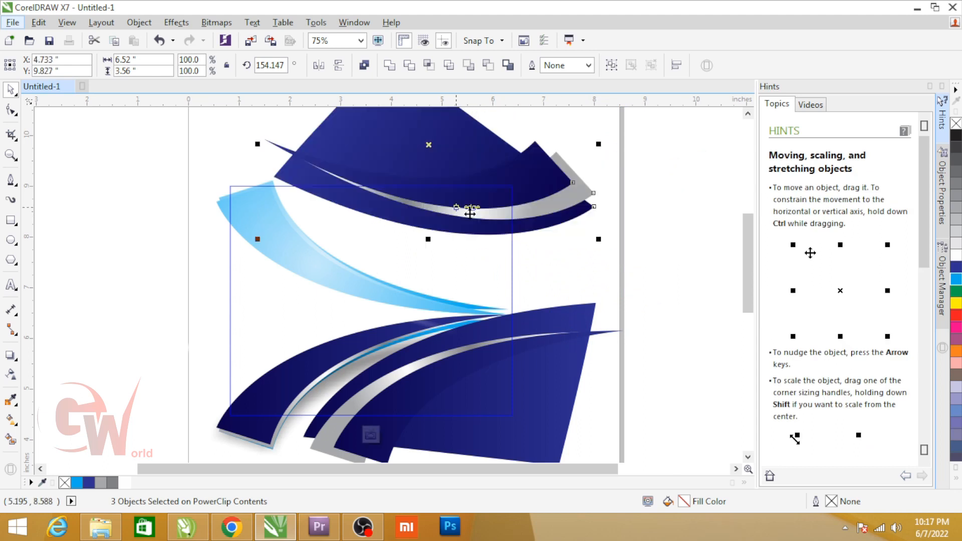
drag(602, 242, 590, 295)
ctrl+click(644, 259)
click(630, 261)
Move the clipped artwork up and to the right and group it with the "abstract vector #2" title.
click(377, 238)
drag(377, 238, 416, 206)
shift+click(396, 149)
key(ctrl+g)
key(shift+F2)
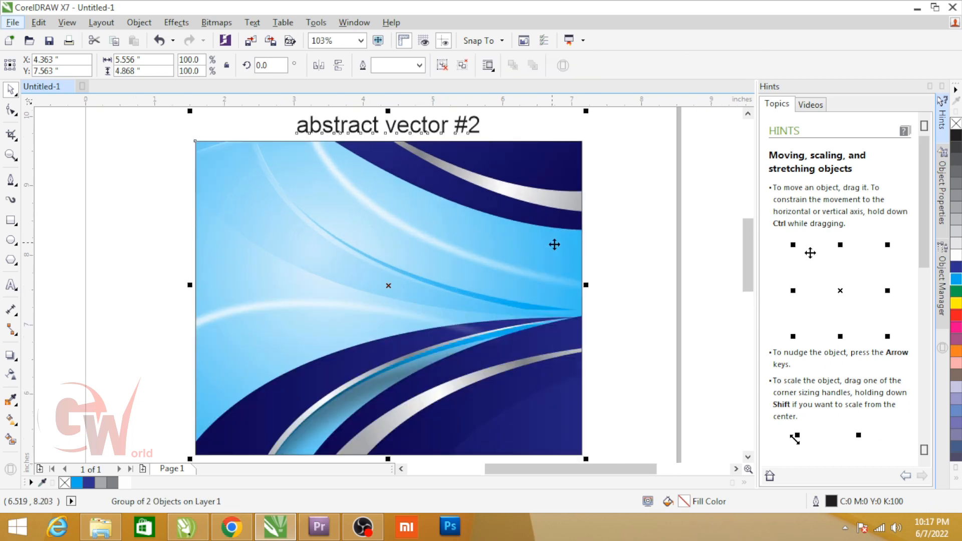